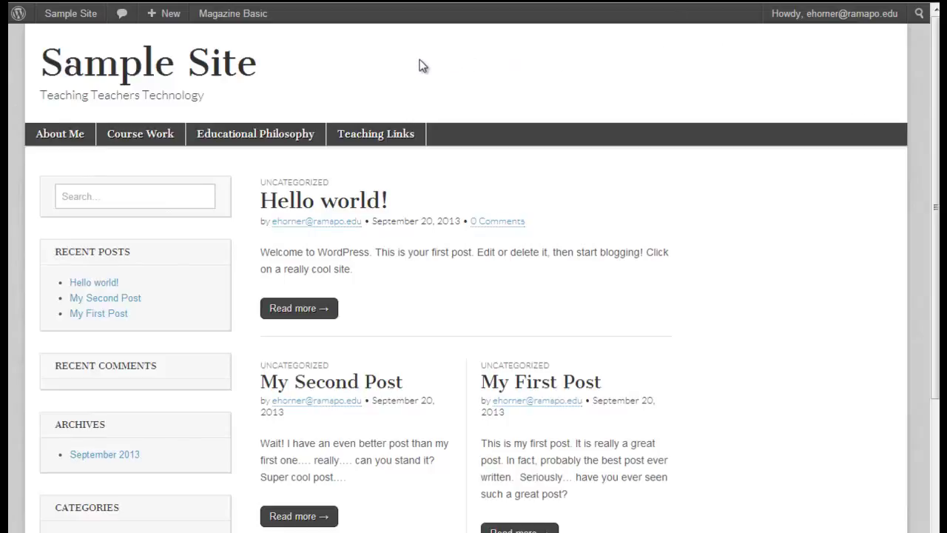
Step: Select the 'Teaching Teachers Technology' tagline on the live site, then clear the selection
mouse_move(256, 23)
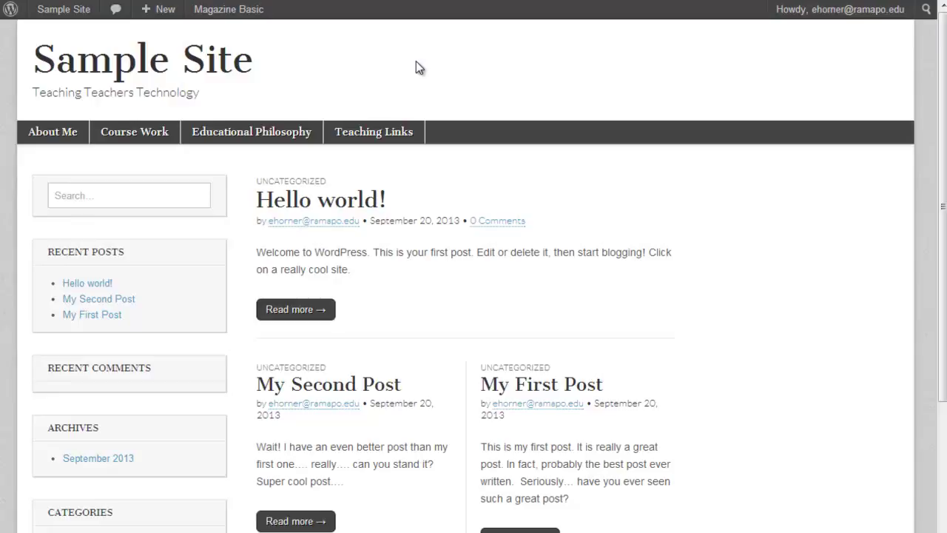
mouse_move(252, 10)
left_click_drag(201, 92, 33, 97)
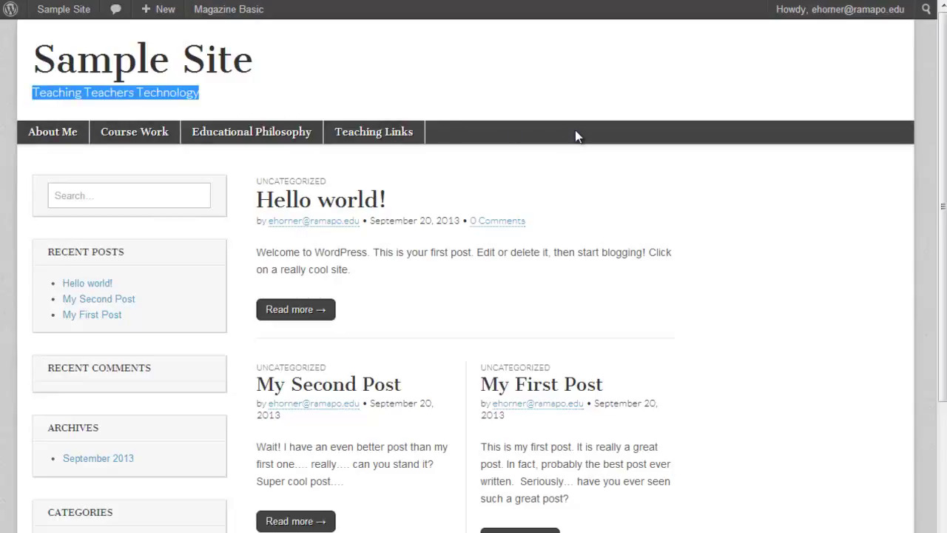
left_click(588, 109)
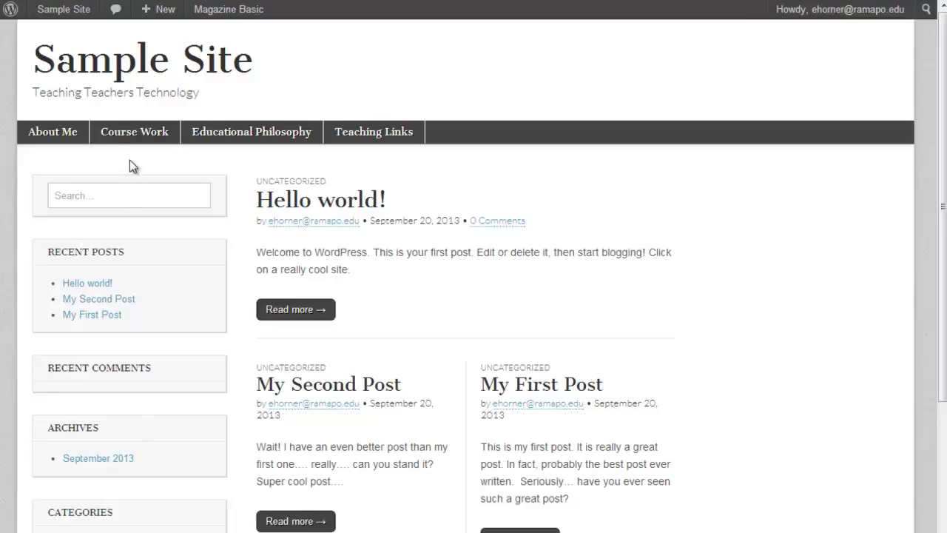
Step: View the Course Work page, then go to the WordPress admin Dashboard
left_click(135, 141)
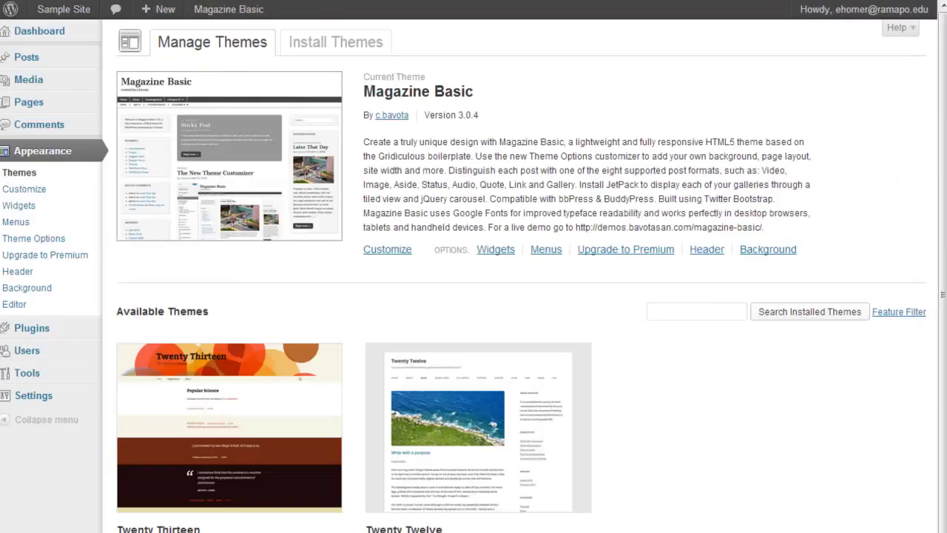
mouse_move(48, 39)
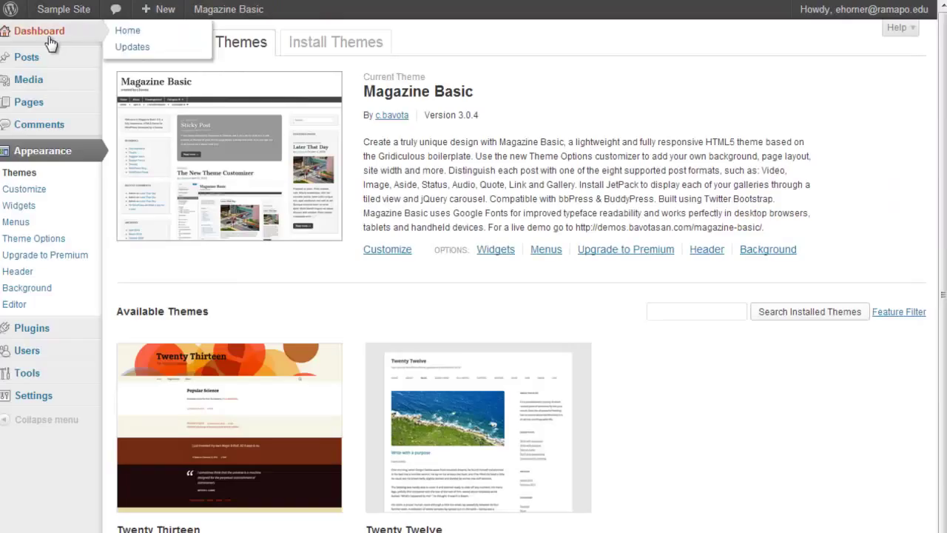
left_click(40, 31)
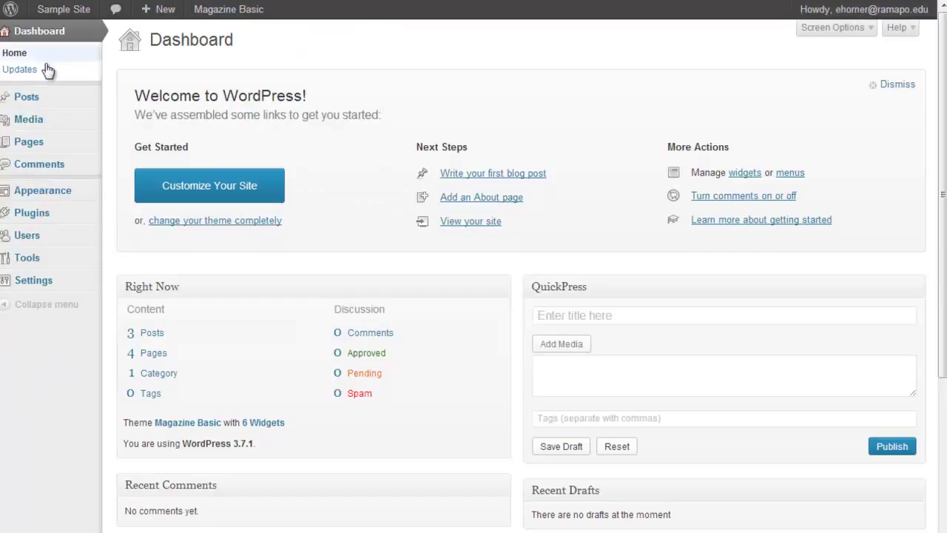
mouse_move(40, 102)
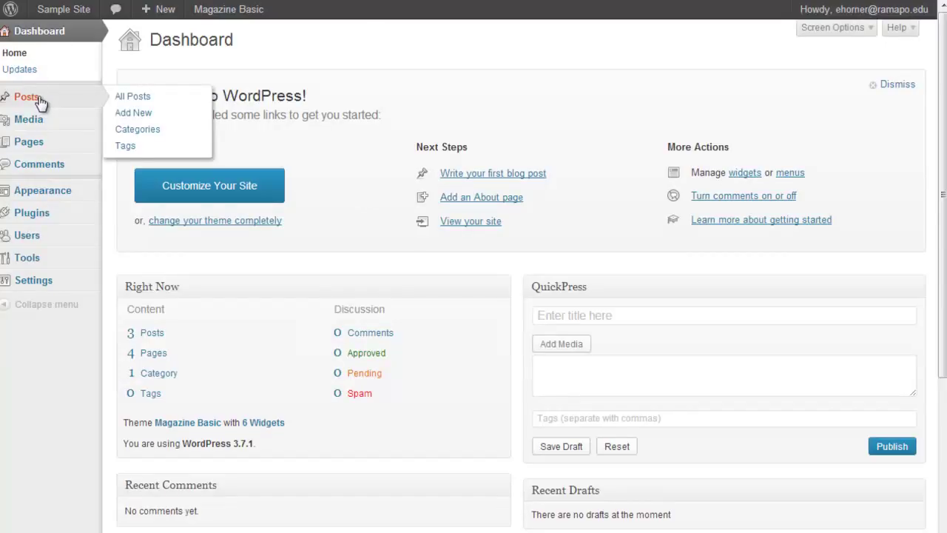
Step: Open All Posts, view the About Me page, and return to the site's home page
left_click(27, 97)
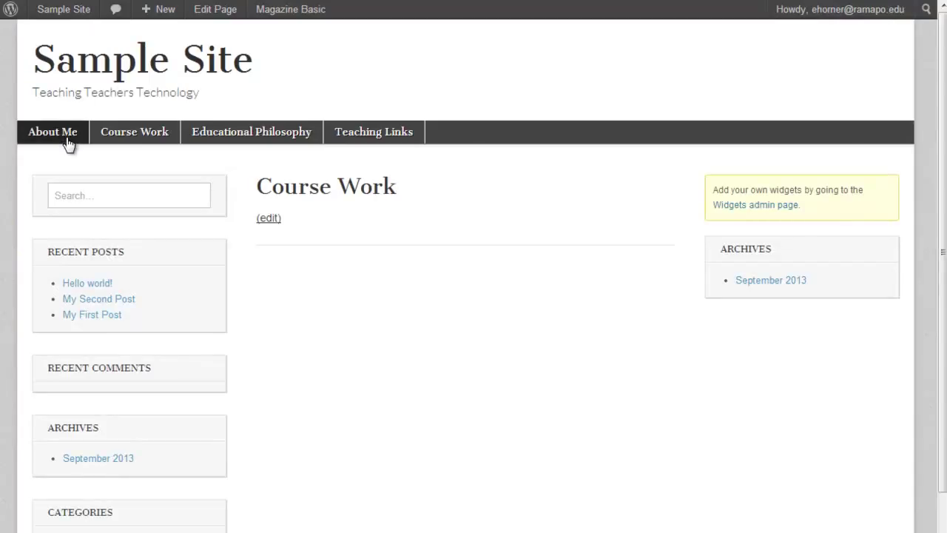
left_click(68, 145)
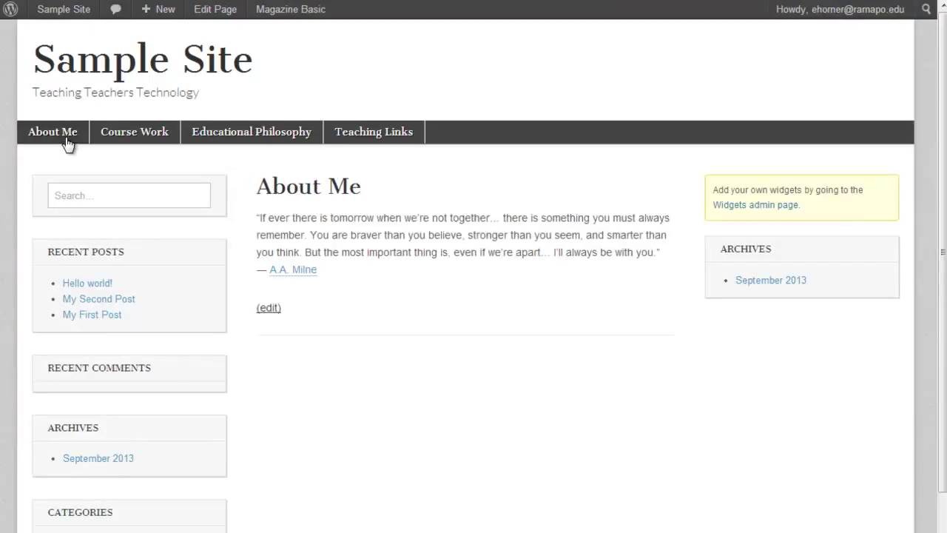
left_click(77, 70)
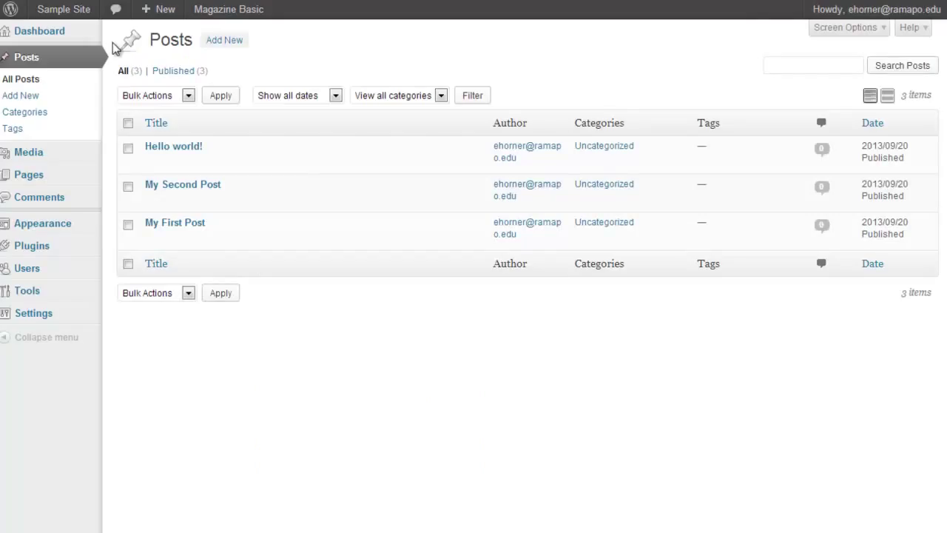
Step: Open the admin Pages list showing About Me, Course Work, Educational Philosophy and Teaching Links
mouse_move(159, 196)
mouse_move(152, 245)
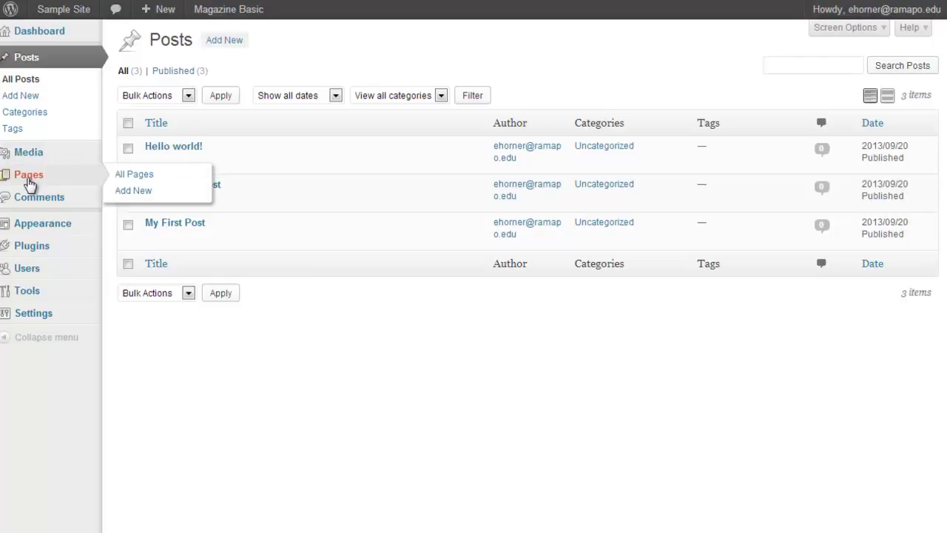
left_click(30, 183)
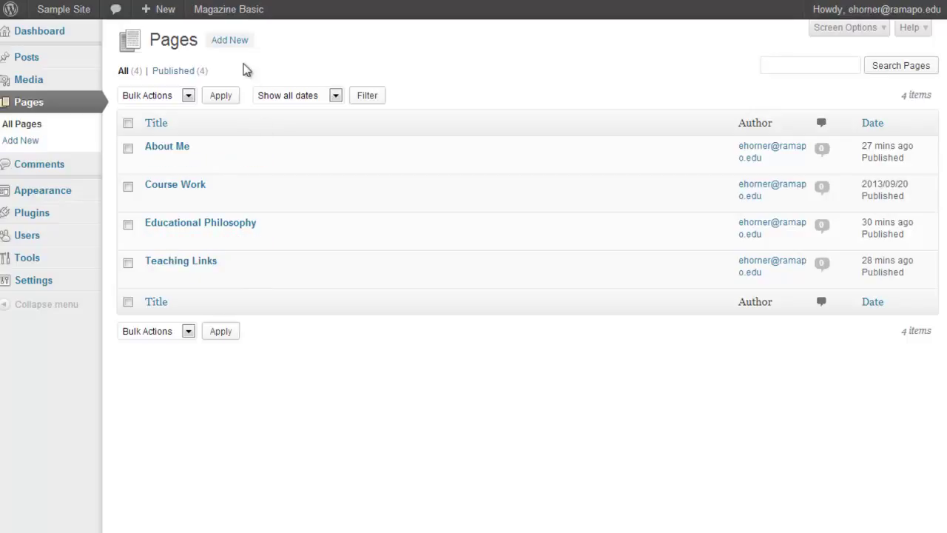
Step: Add a new page with the title 'Course Work Sample' and publish it
left_click(232, 43)
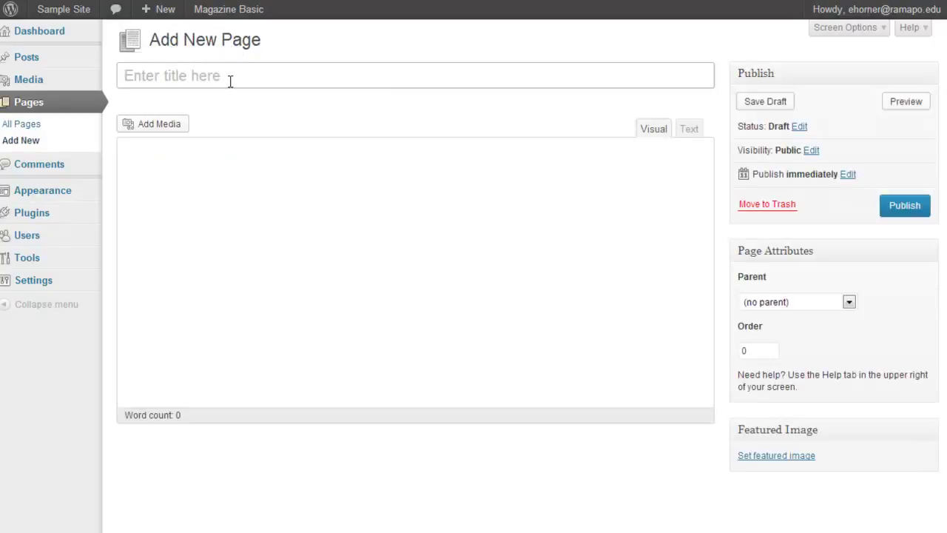
type("Cou")
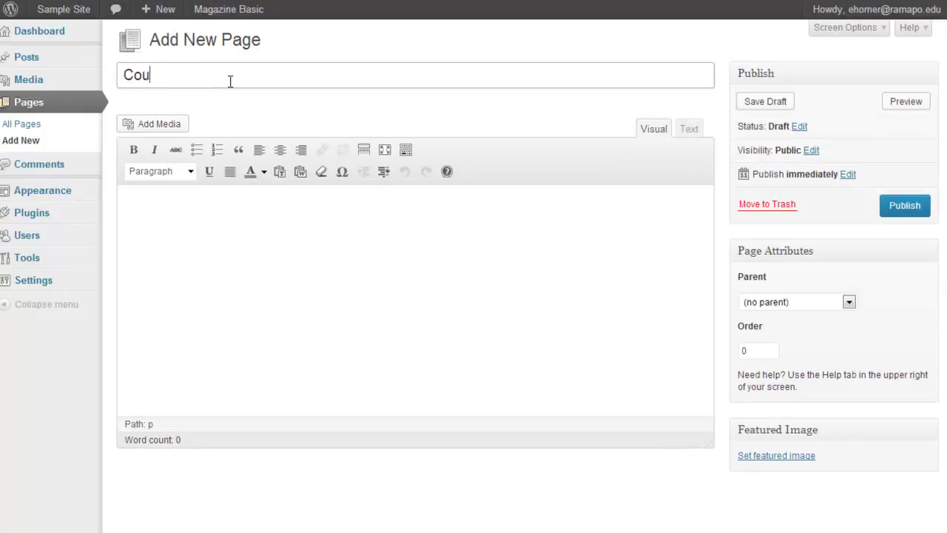
type("rse Work Sample")
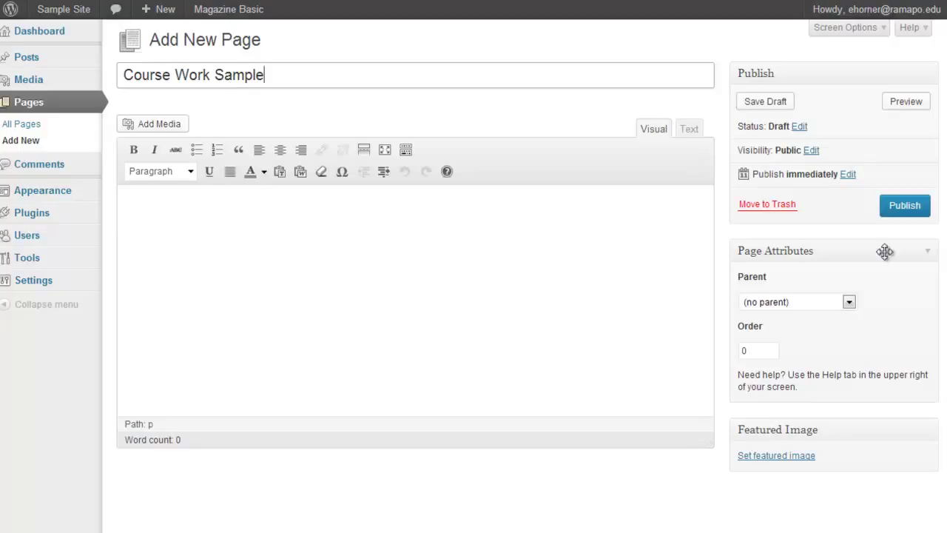
left_click(897, 209)
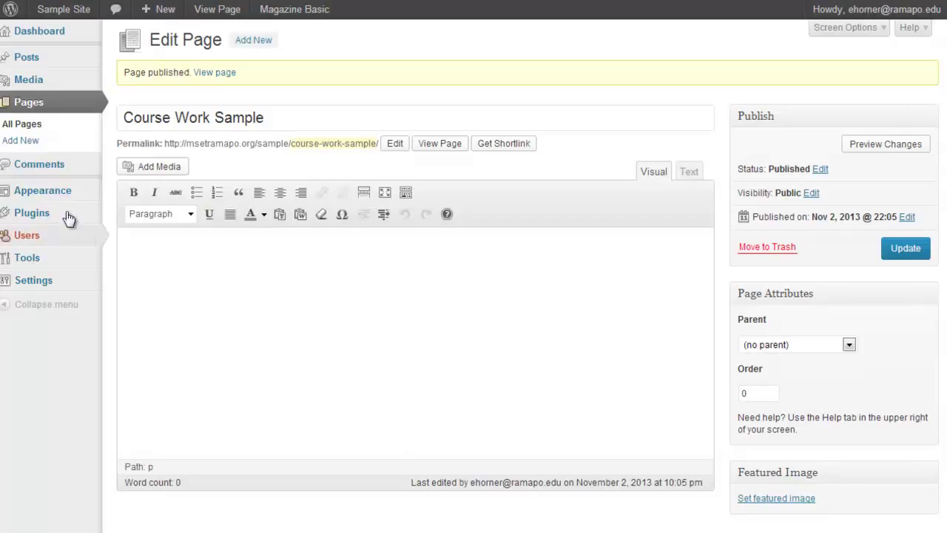
Step: Go to Appearance > Themes and open the Magazine Basic Theme Options customizer
mouse_move(49, 200)
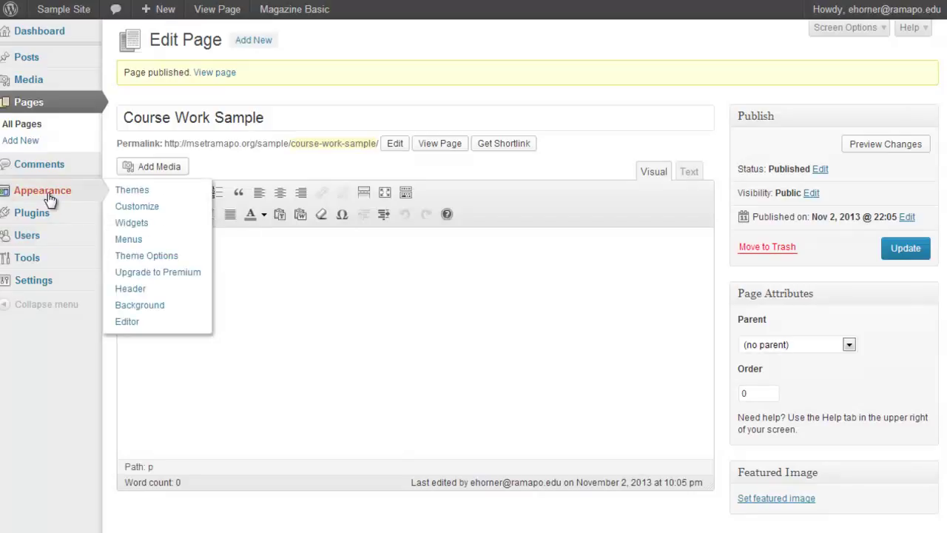
left_click(50, 199)
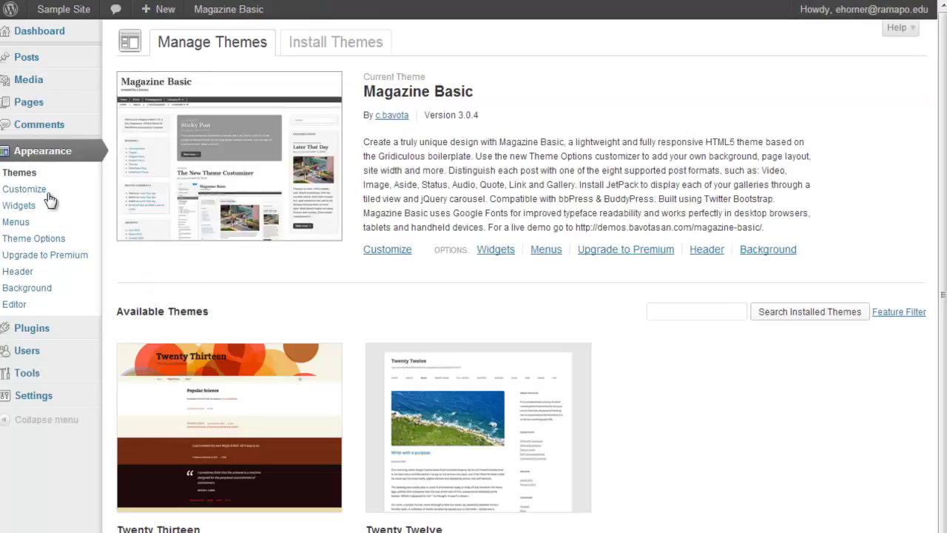
left_click(29, 241)
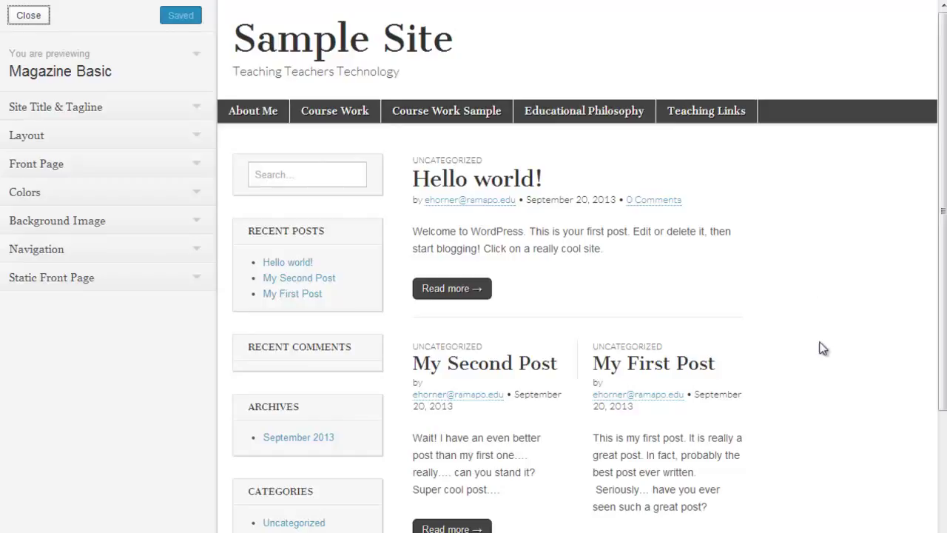
Step: In Site Title & Tagline, toggle the header title and tagline display off and back on
left_click(48, 111)
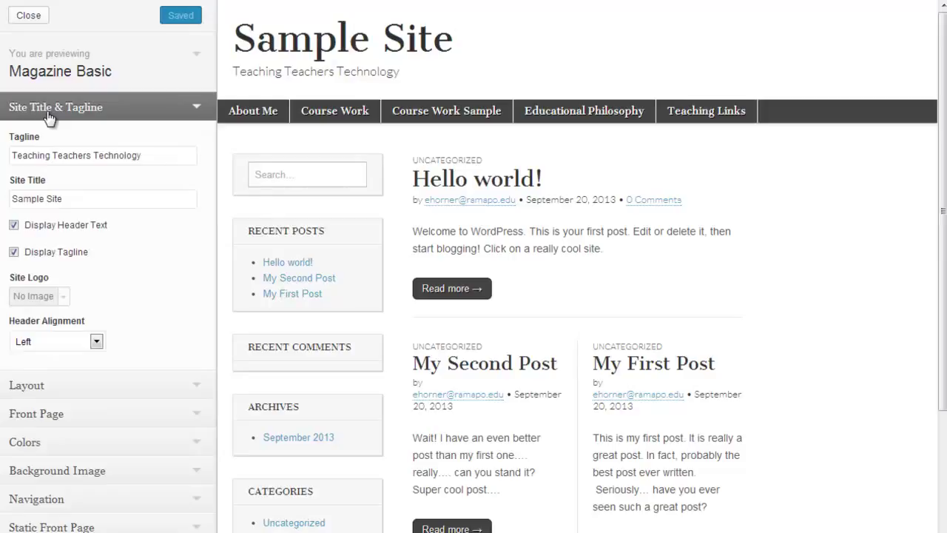
left_click(72, 155)
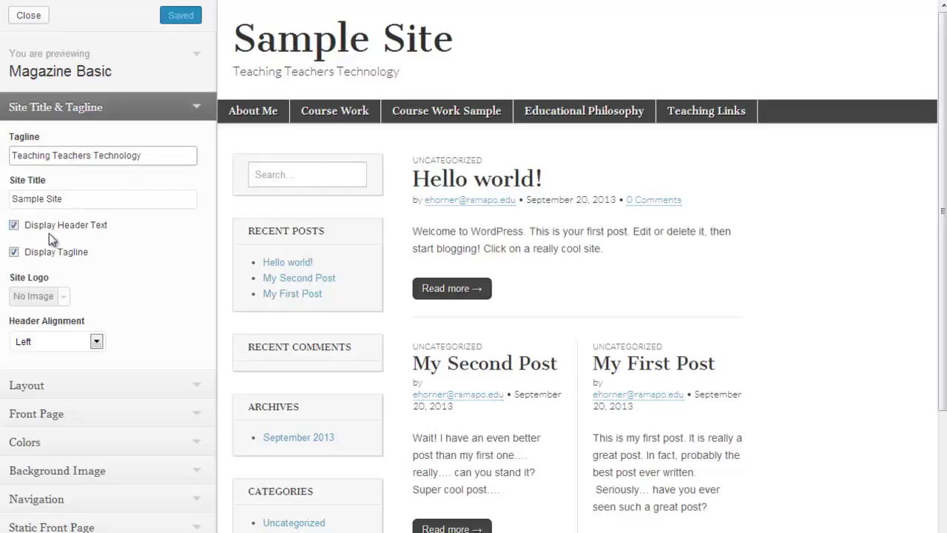
left_click(14, 226)
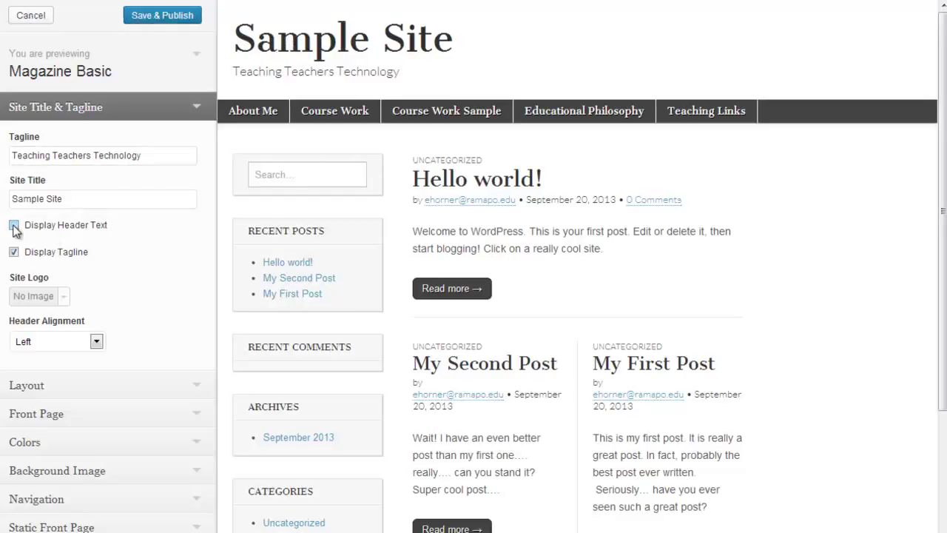
left_click(13, 226)
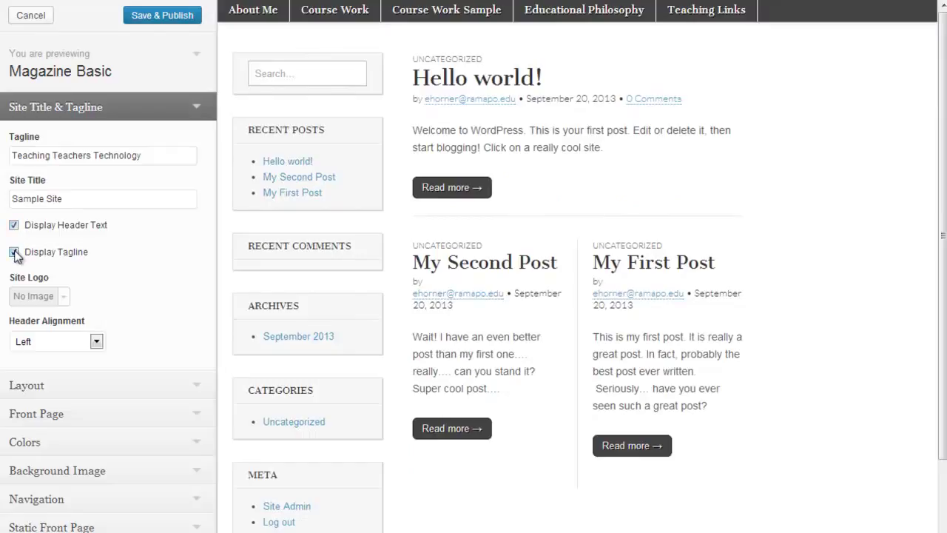
left_click(14, 252)
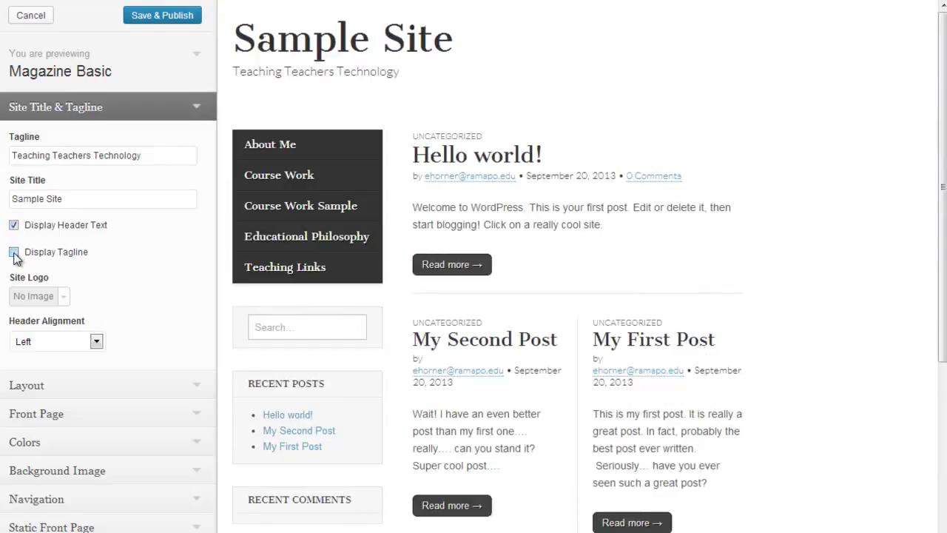
left_click(14, 253)
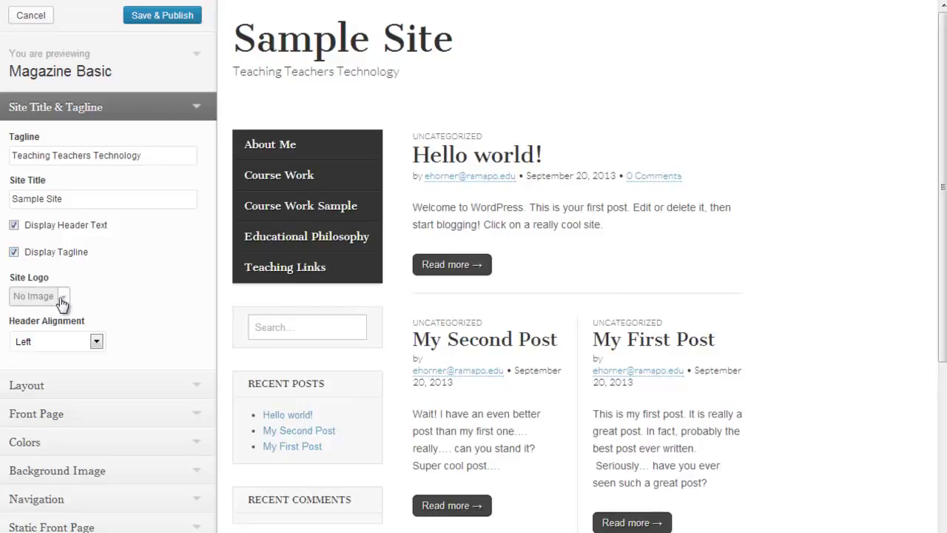
Step: Try Center header alignment, revert to Left, and Save & Publish
left_click(67, 339)
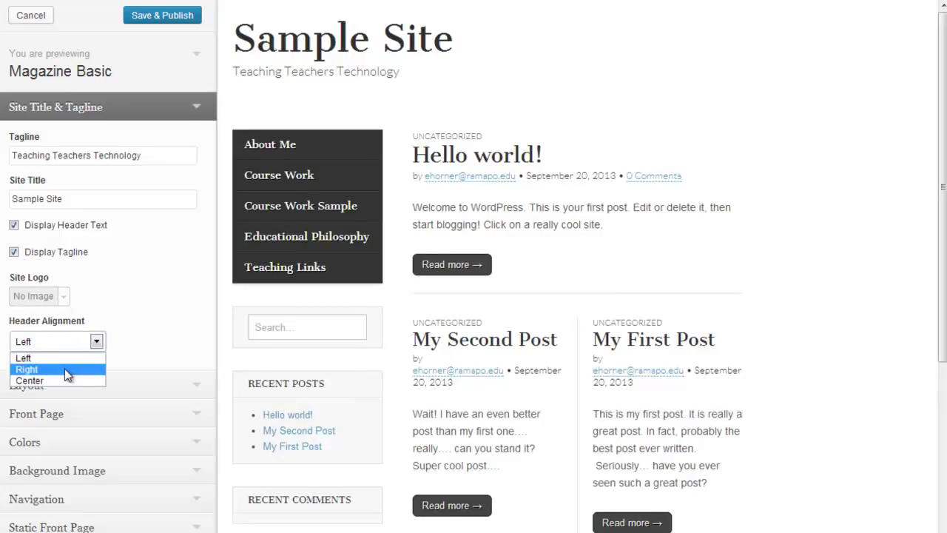
left_click(63, 380)
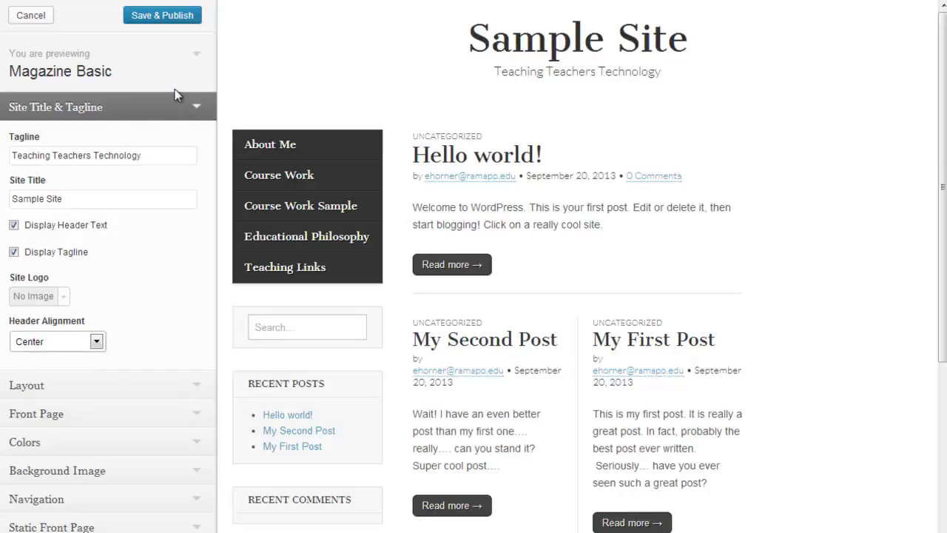
left_click(41, 341)
left_click(23, 358)
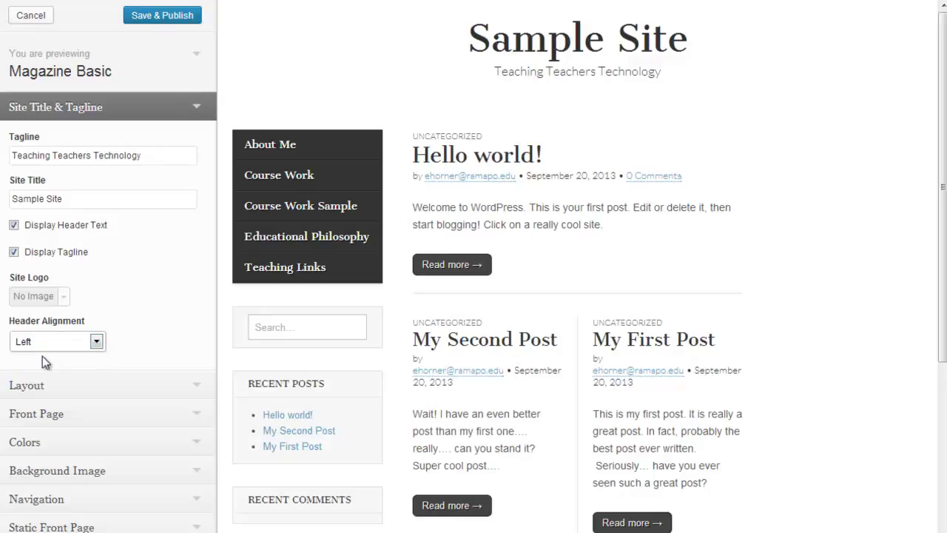
left_click(197, 104)
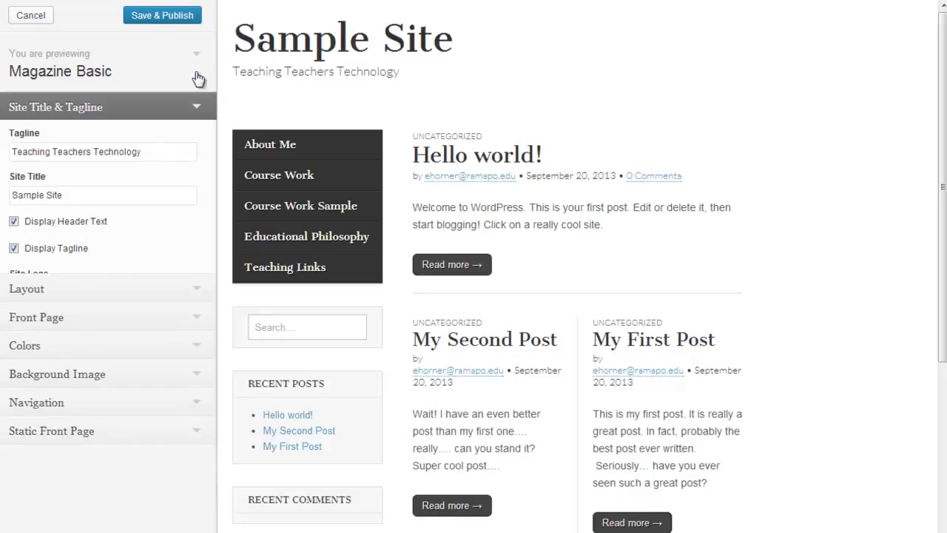
left_click(186, 18)
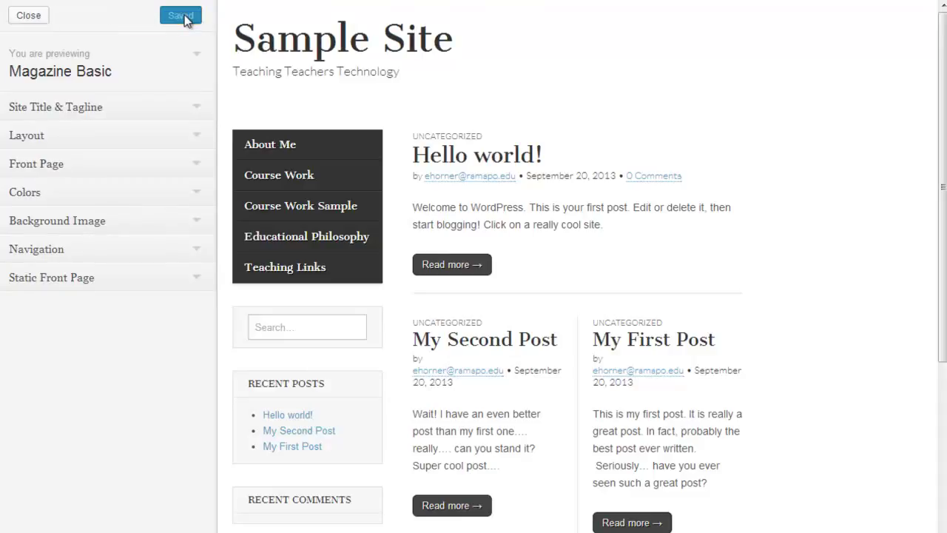
left_click(103, 148)
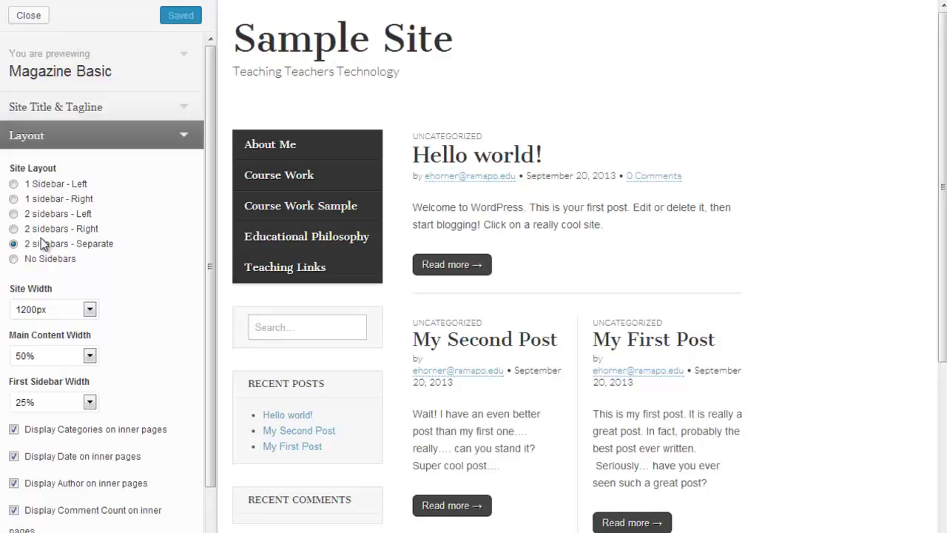
Step: Choose the '1 sidebar - Right' layout with a 75% main content width
left_click(14, 200)
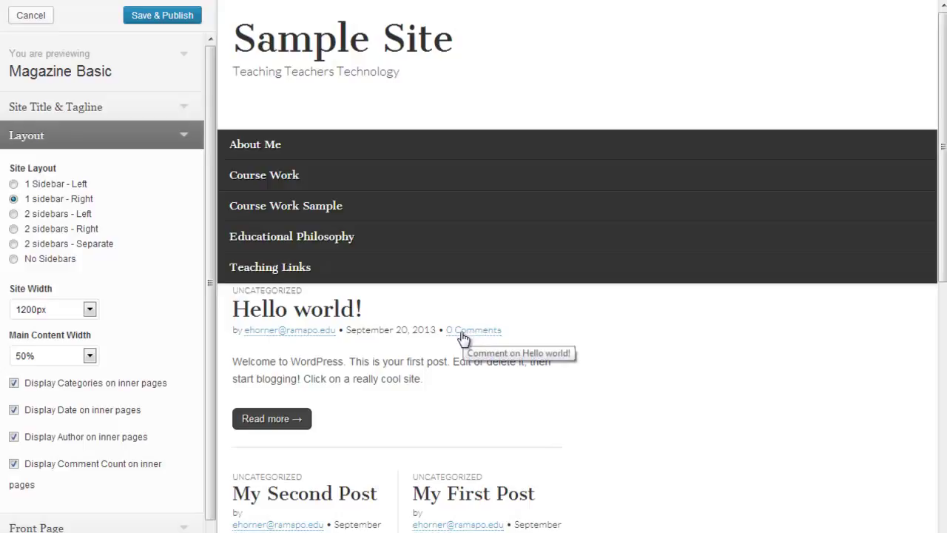
left_click(51, 359)
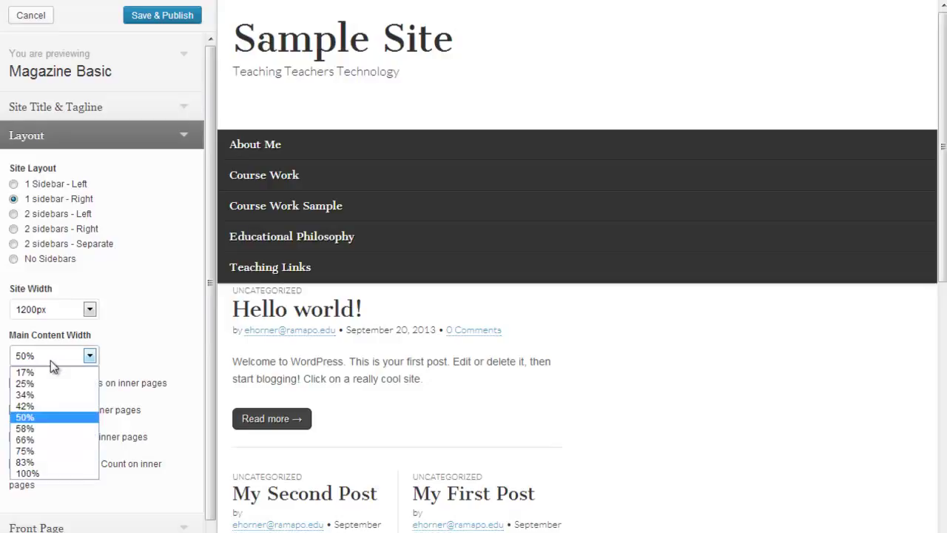
key("Escape")
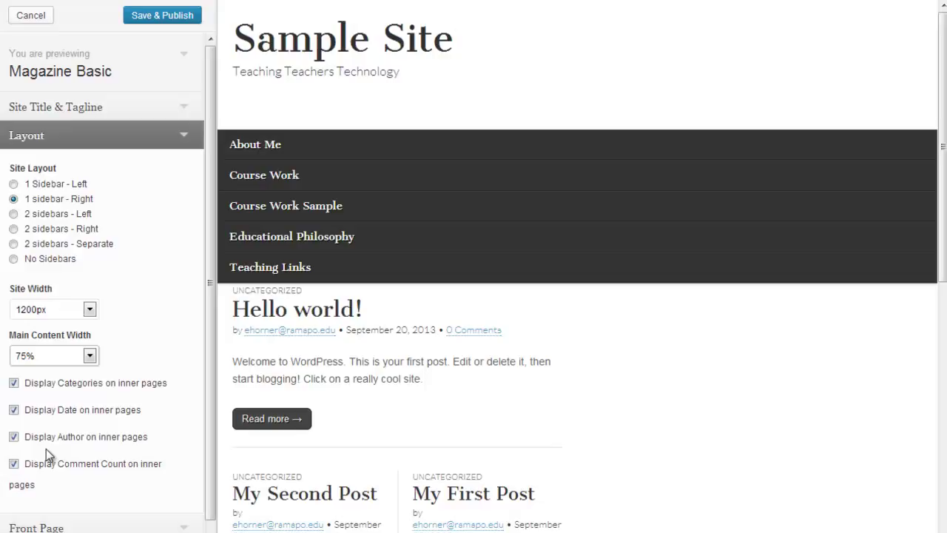
Step: Save & Publish the 1 sidebar - Right layout with 75% main content
left_click(164, 20)
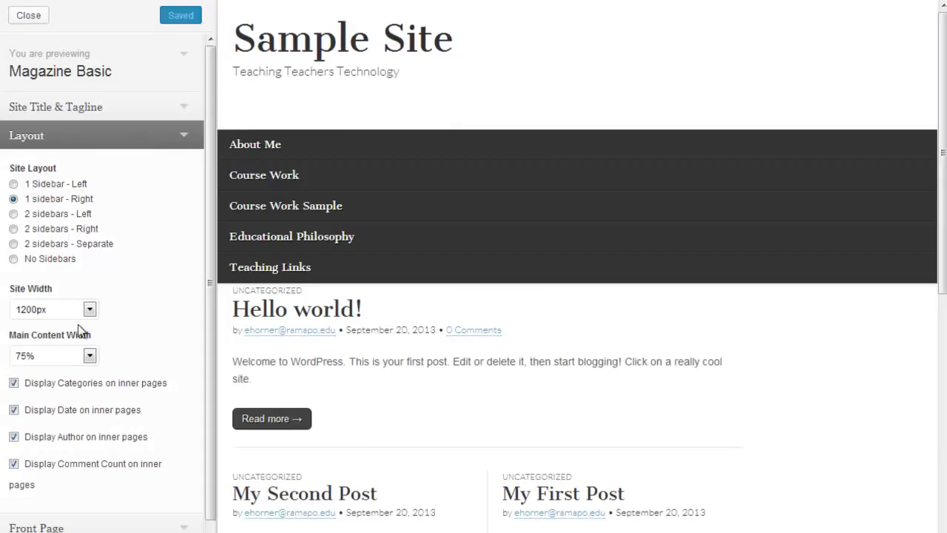
Step: Set the site width to 960px and Save & Publish
left_click(86, 309)
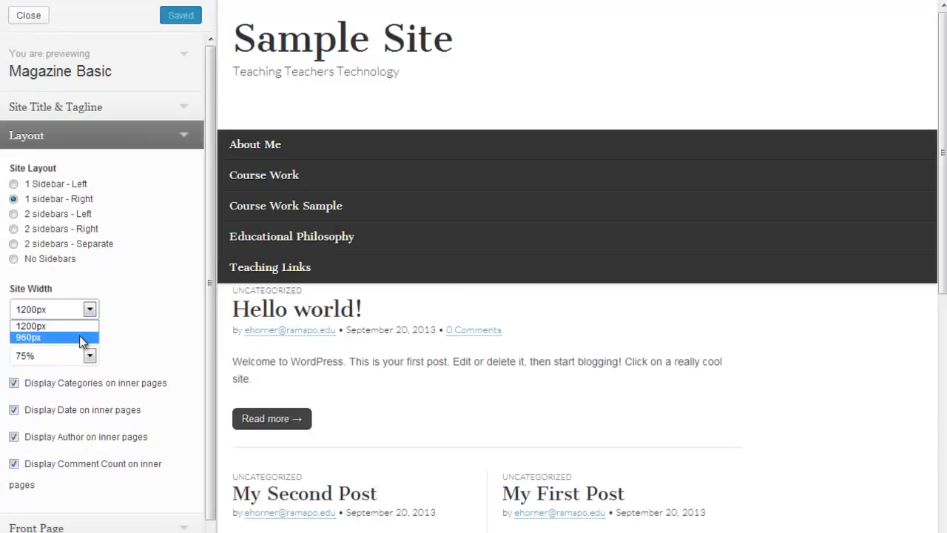
left_click(81, 337)
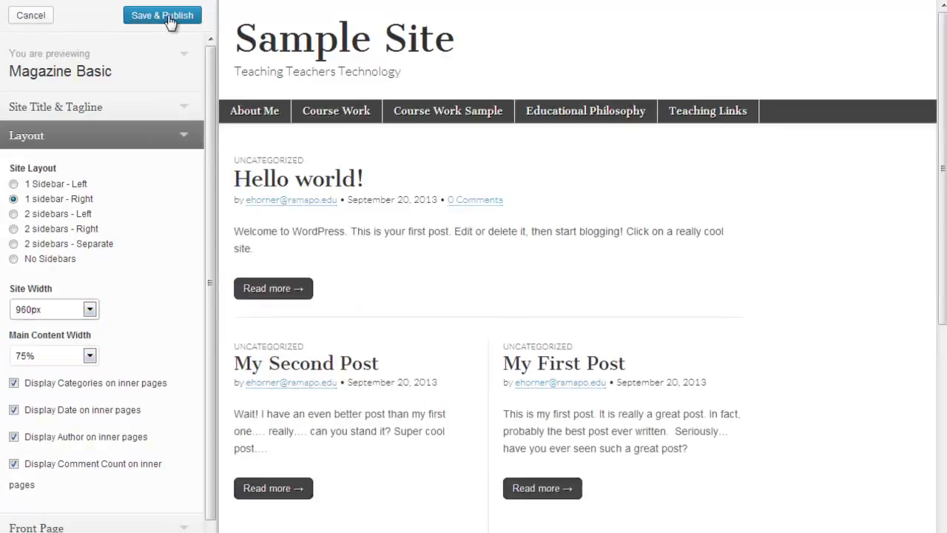
left_click(167, 16)
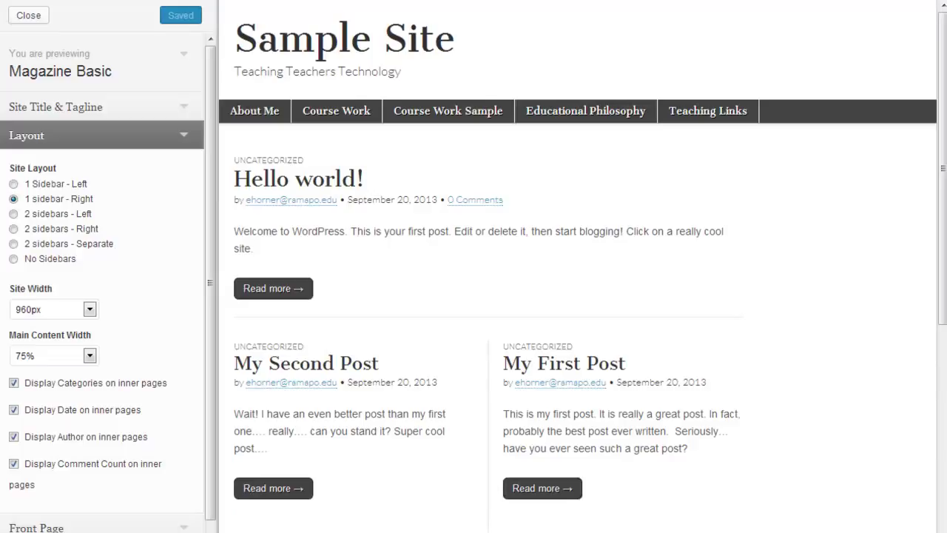
Step: Close the customizer and reload the live site to check the new layout
left_click(28, 14)
right_click(11, 123)
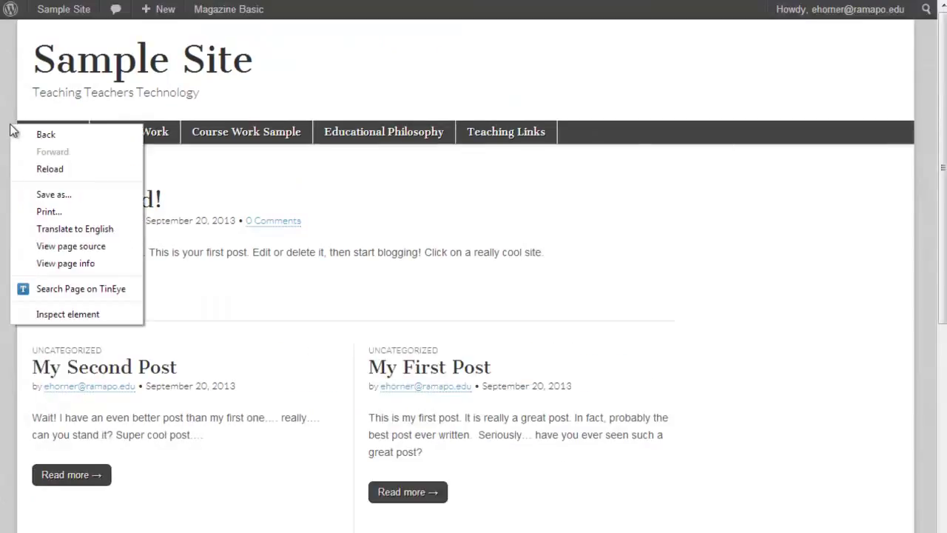
left_click(68, 169)
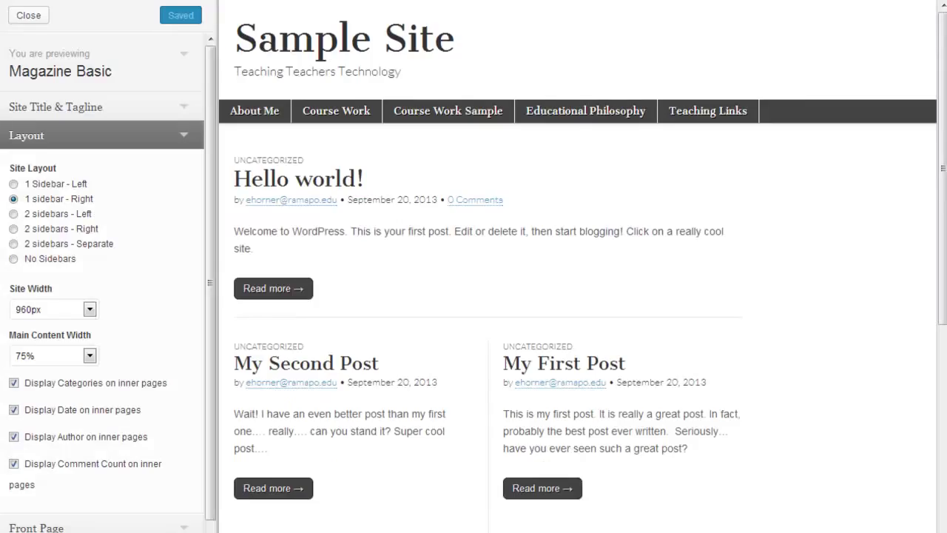
Step: Review the Front Page post options, then show the Colors settings for header, background and links
left_click(59, 139)
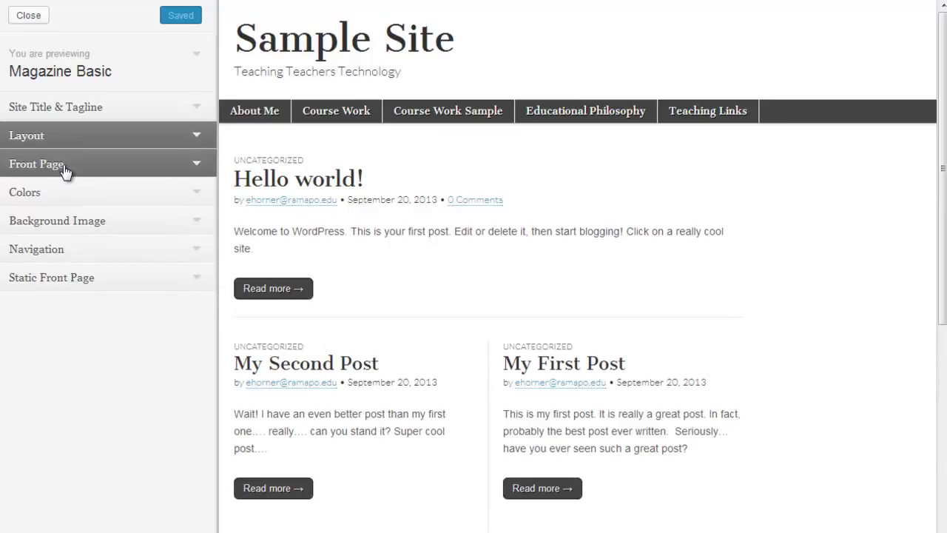
left_click(65, 171)
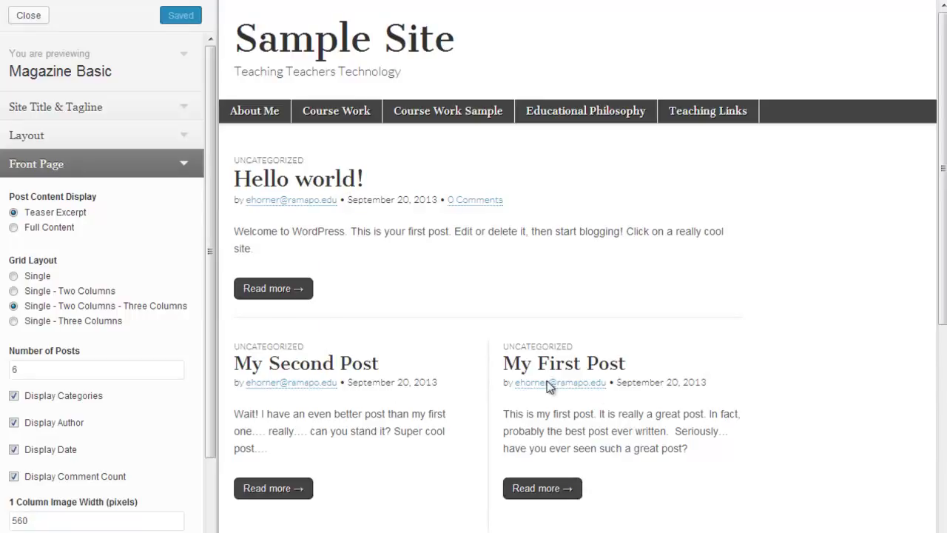
left_click(71, 167)
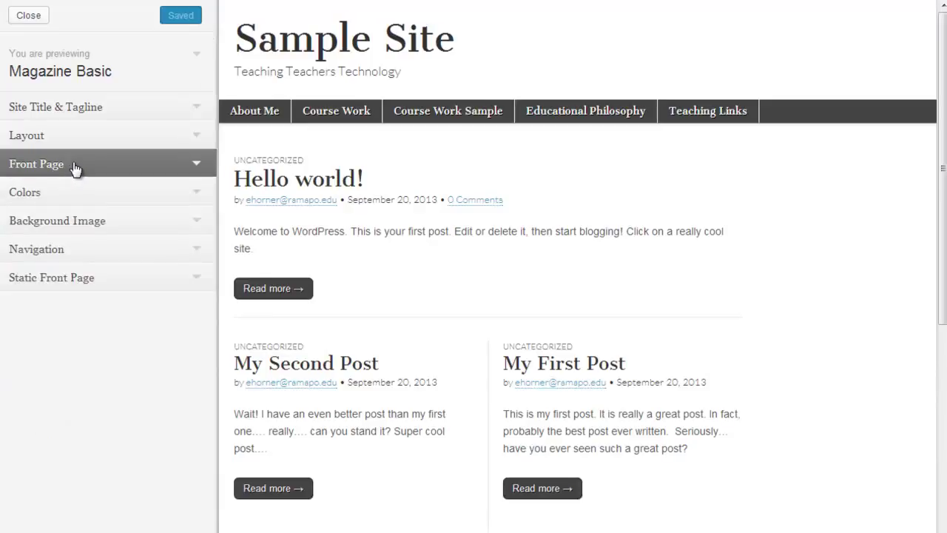
left_click(74, 194)
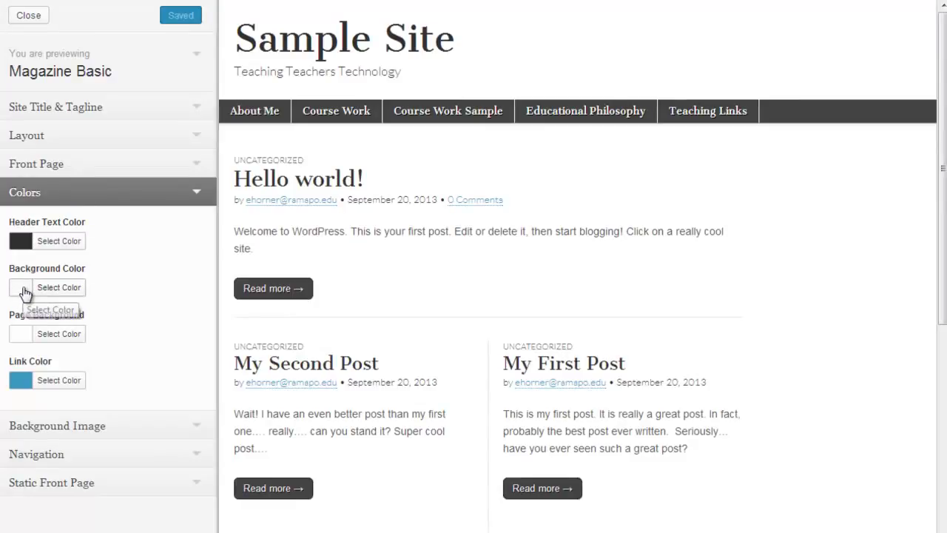
Step: Look over the Background Image upload options, then show the Navigation menu locations
left_click(53, 429)
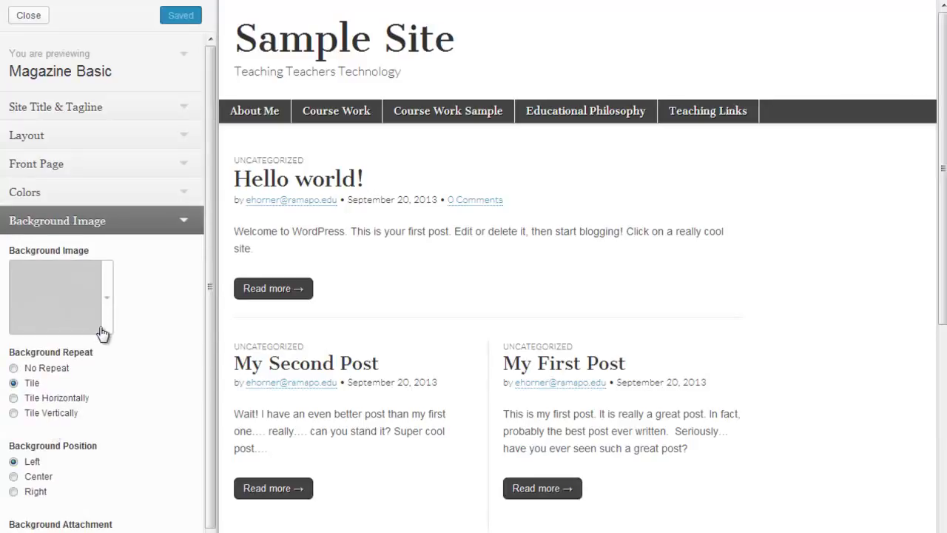
left_click(109, 296)
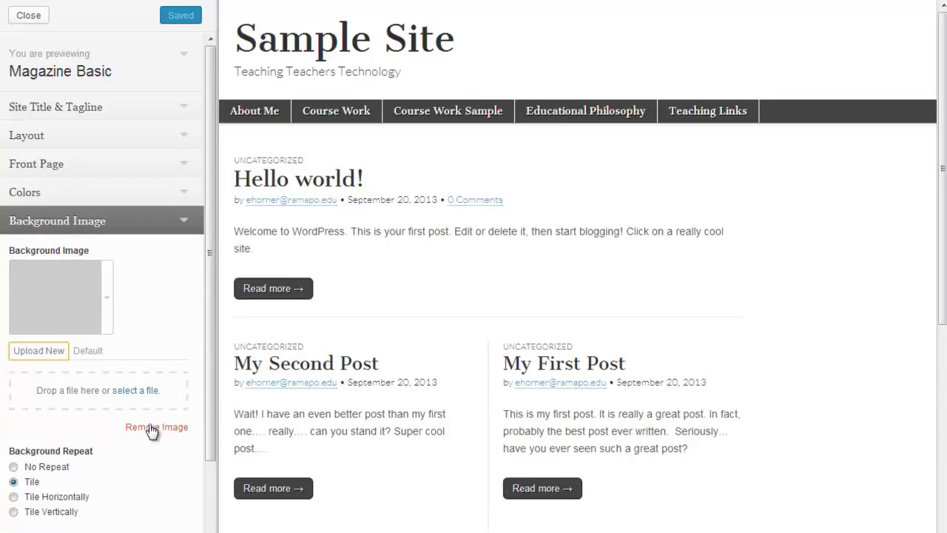
left_click(184, 221)
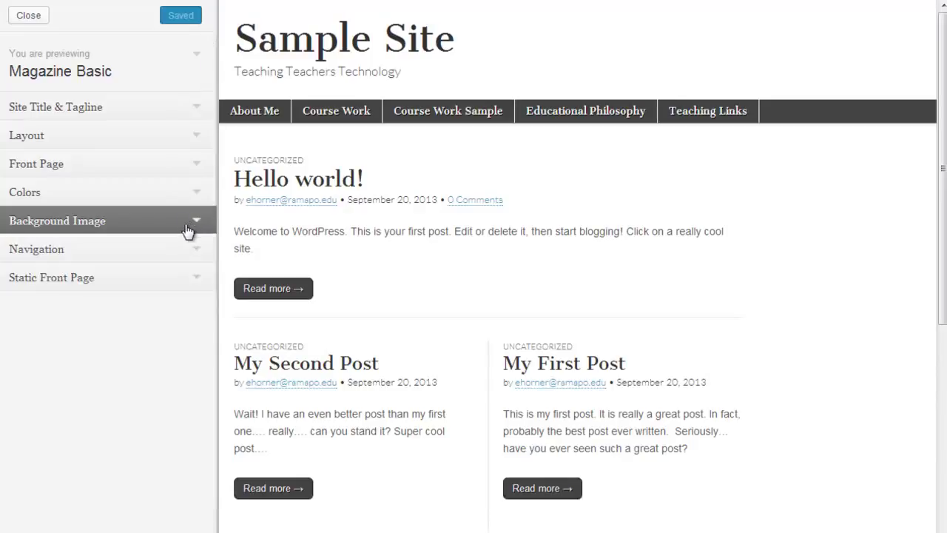
left_click(87, 256)
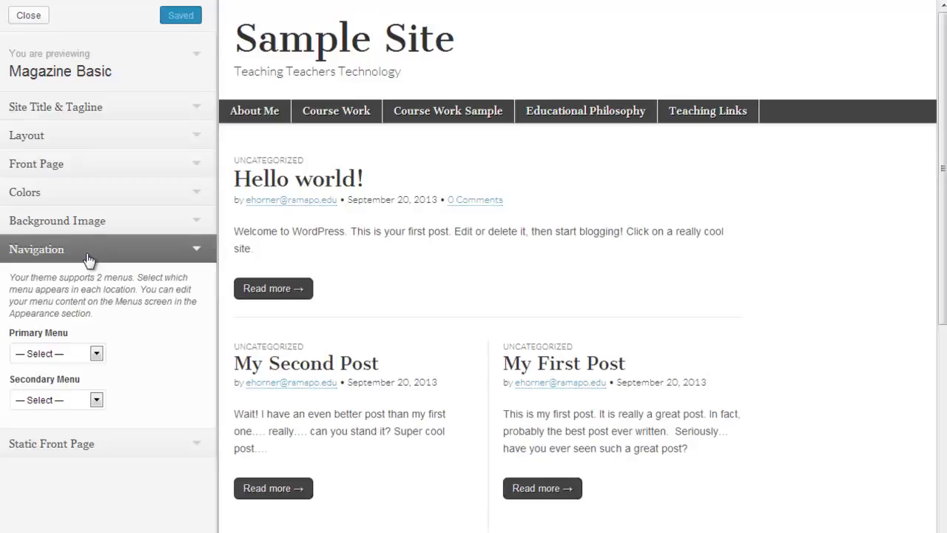
Step: Set the front page to the static page 'Course Work' and Save & Publish
left_click(88, 257)
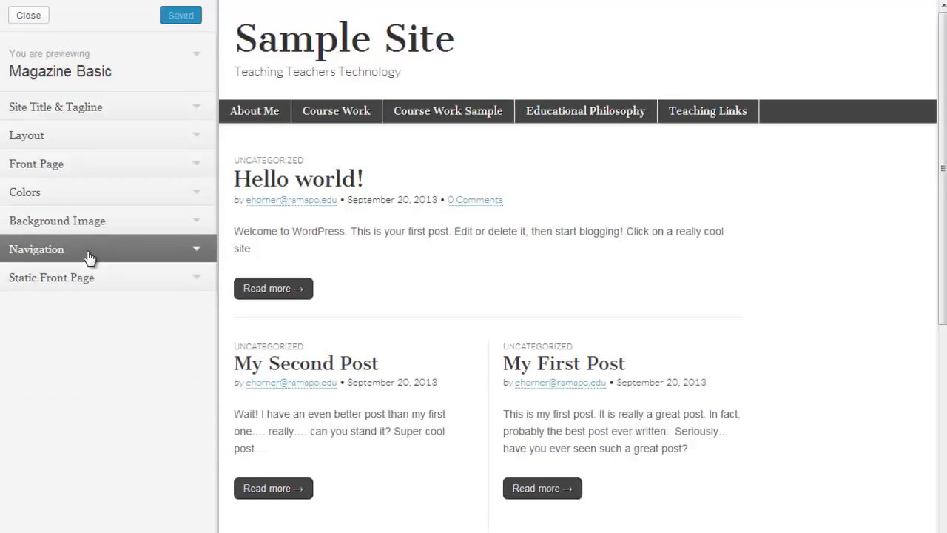
left_click(94, 280)
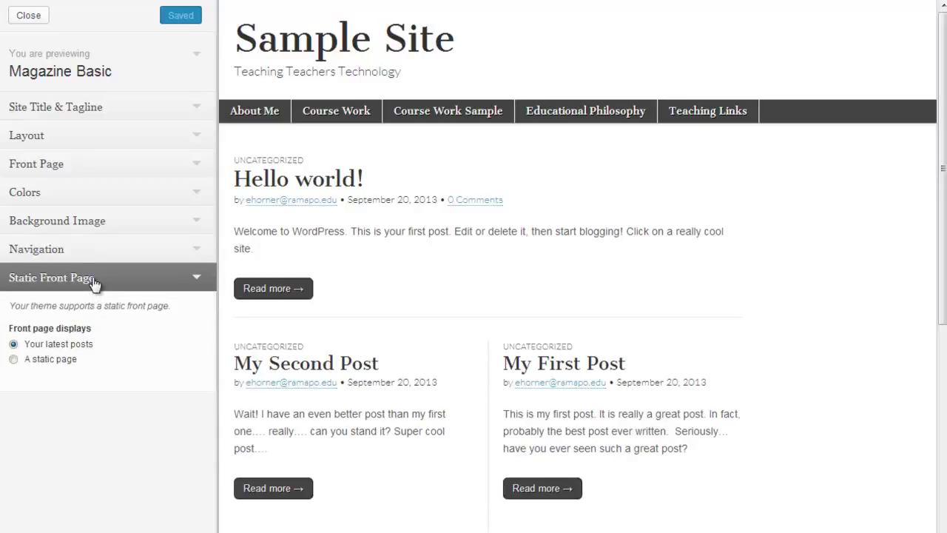
left_click(66, 359)
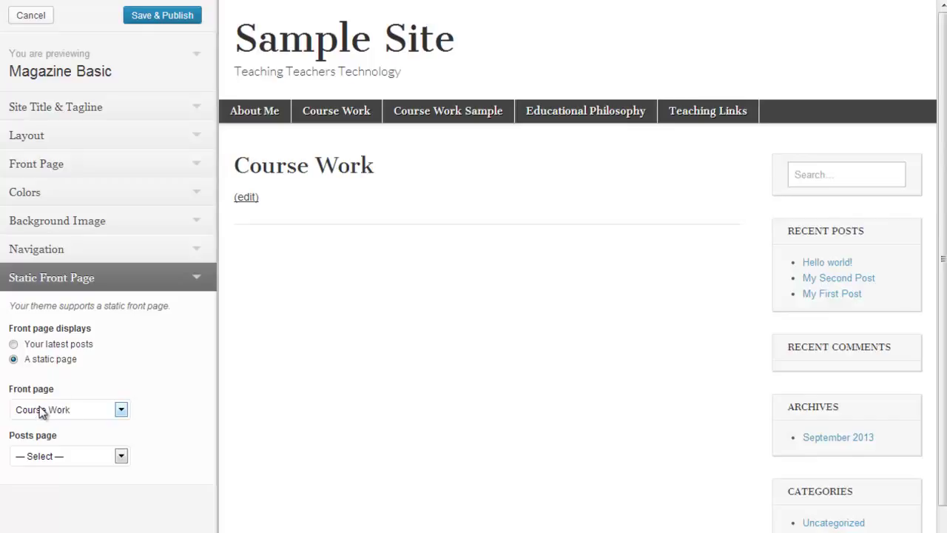
left_click(164, 18)
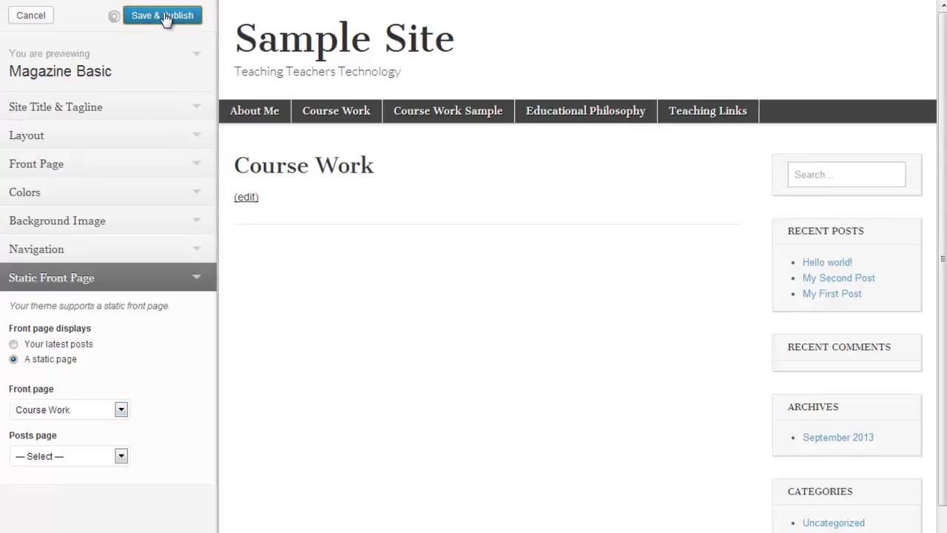